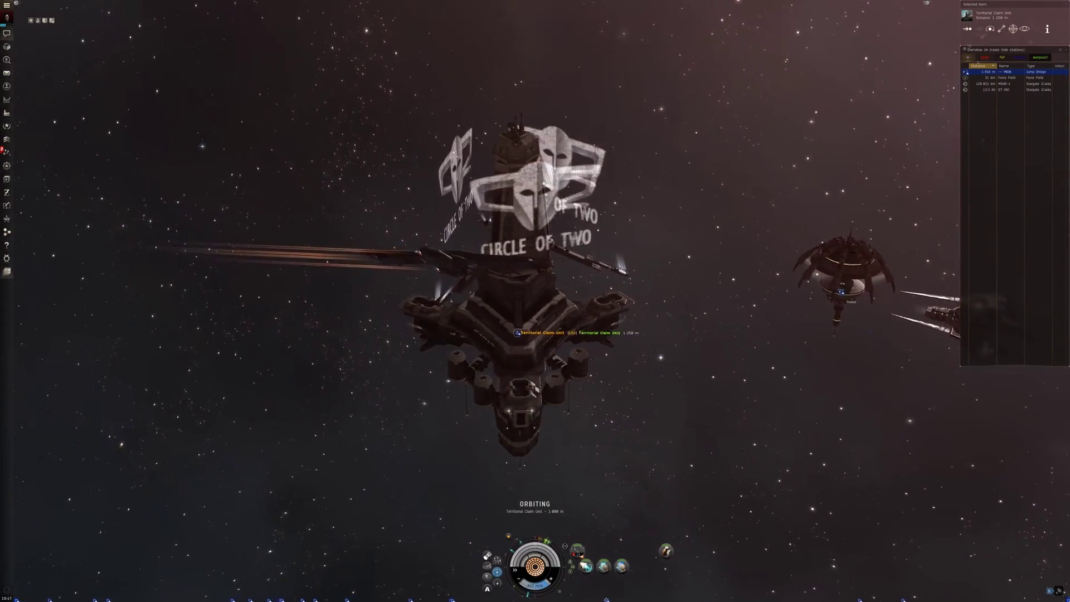
# Move the overview to screen centre and cycle its tabs, ending on the warpout list.
pyautogui.moveTo(1039, 78)
pyautogui.mouseDown()
pyautogui.moveTo(786, 158)
pyautogui.moveTo(738, 157)
pyautogui.mouseUp()
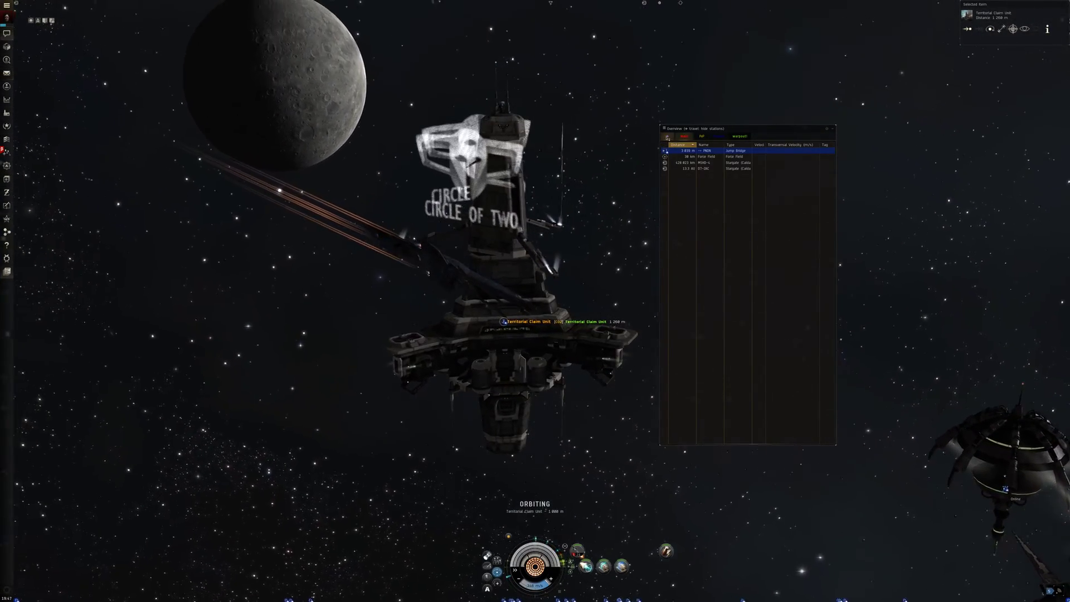
pyautogui.click(683, 136)
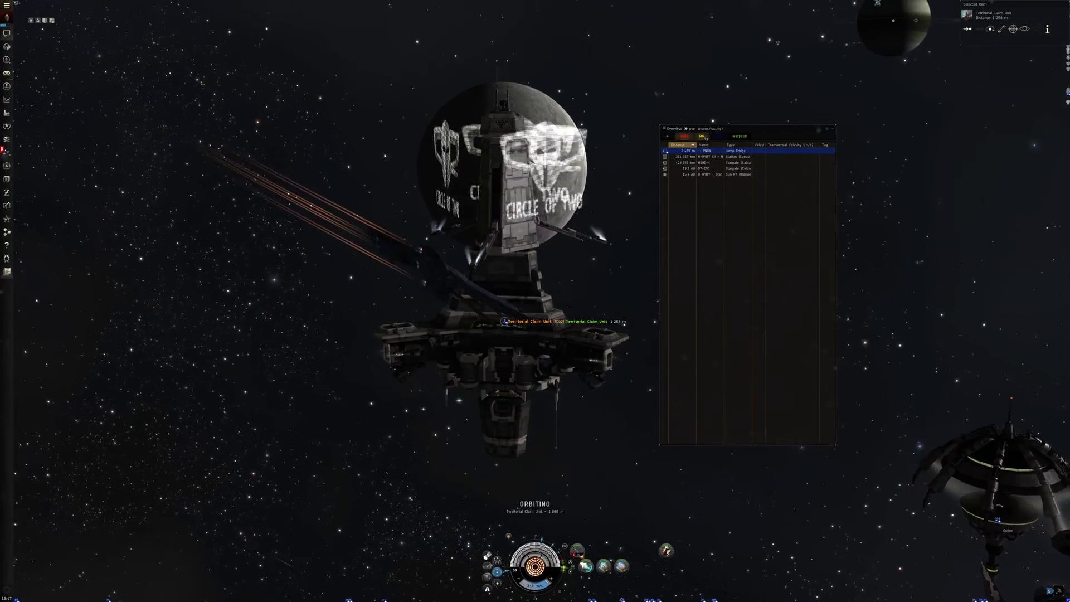
pyautogui.click(702, 135)
pyautogui.click(719, 135)
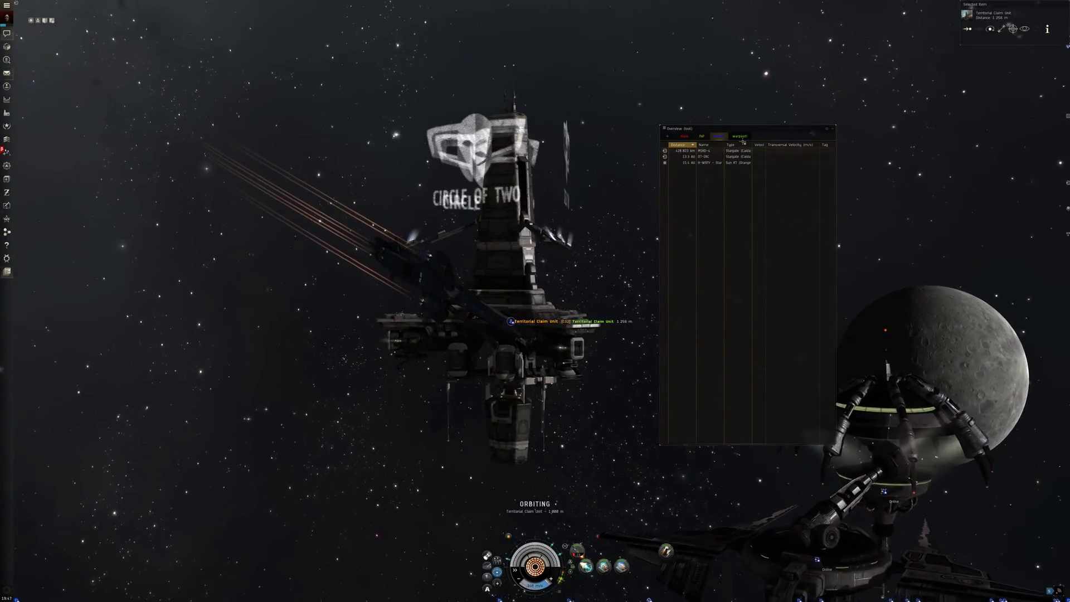
pyautogui.click(739, 136)
pyautogui.scroll(-3, 742, 162)
pyautogui.scroll(-5, 735, 176)
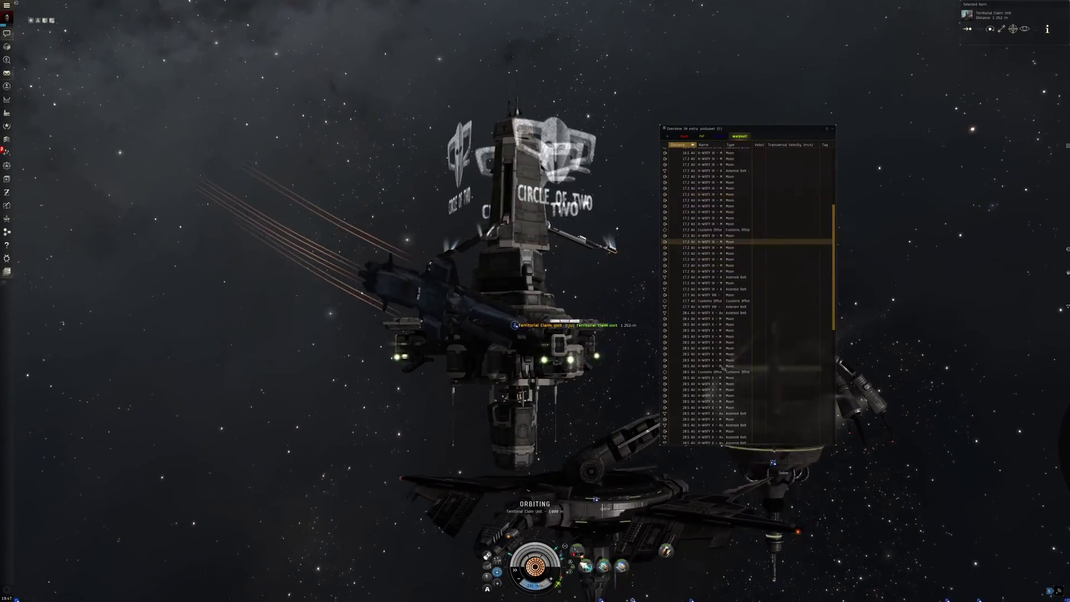
pyautogui.scroll(-3, 727, 193)
pyautogui.scroll(-3, 716, 214)
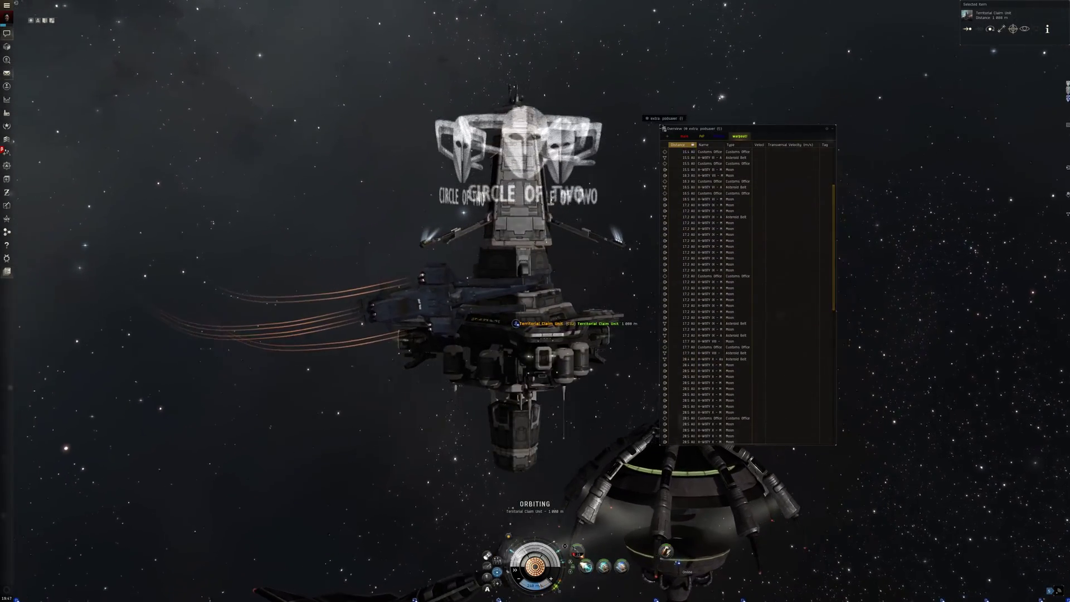
# Bring up Overview Settings, move it left and enlarge it, then close it.
pyautogui.rightClick(669, 131)
pyautogui.click(682, 152)
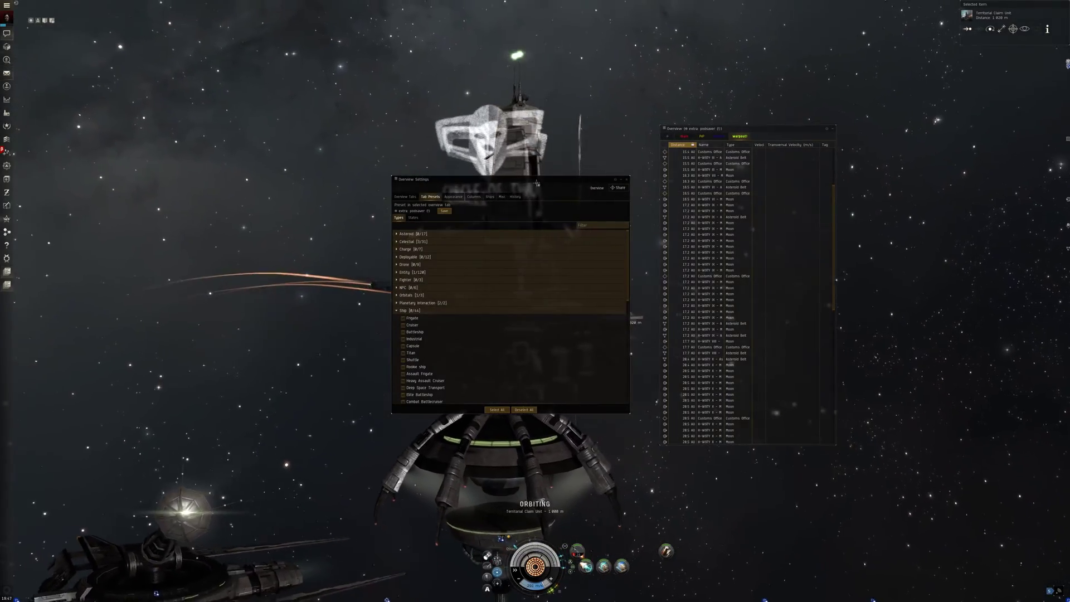
pyautogui.moveTo(502, 178); pyautogui.dragTo(285, 141)
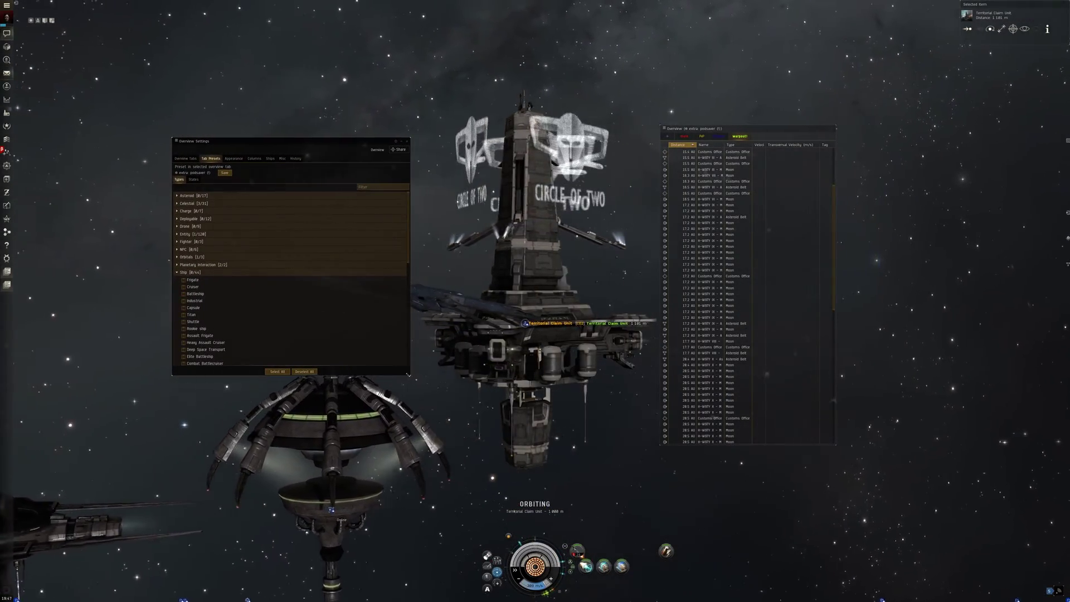
pyautogui.moveTo(409, 375); pyautogui.dragTo(567, 529)
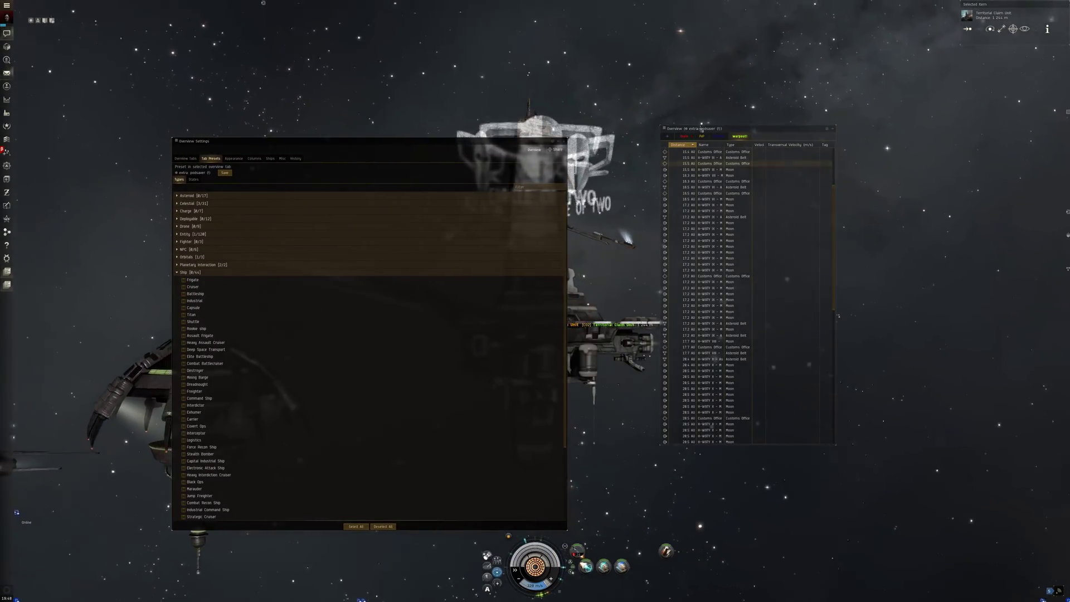
pyautogui.click(565, 140)
# Reopen Overview Settings, review the 44 Ship types, then expand the Charge group.
pyautogui.rightClick(667, 129)
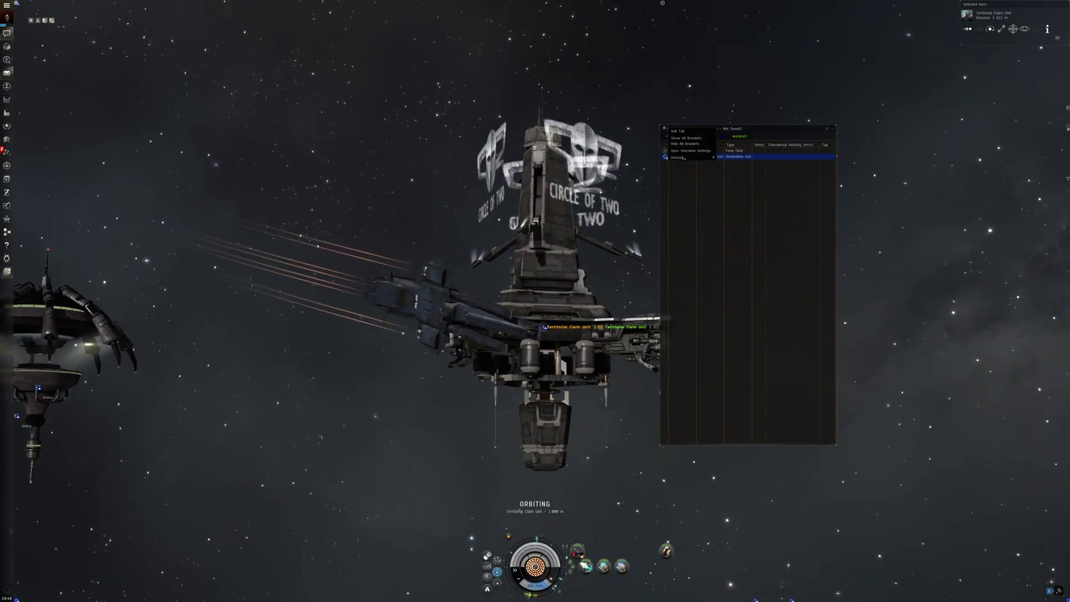
pyautogui.click(691, 150)
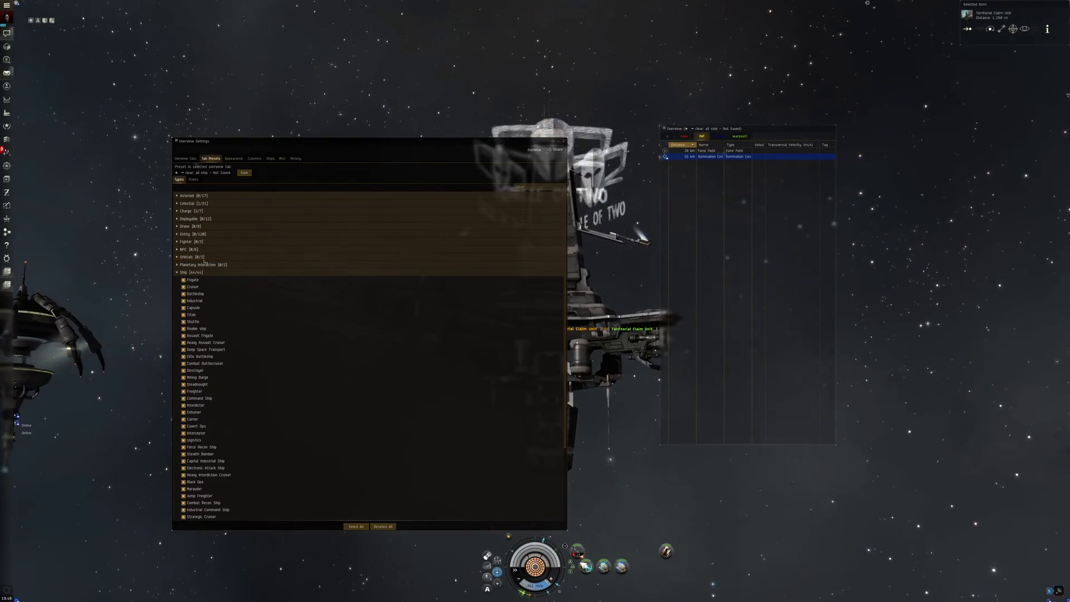
pyautogui.click(193, 272)
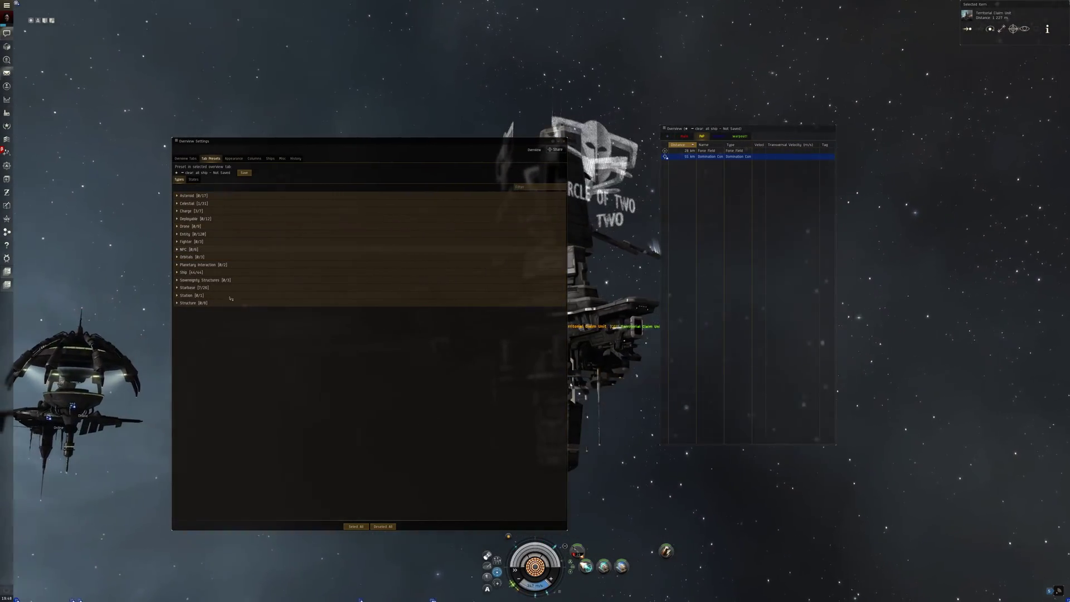
pyautogui.click(197, 272)
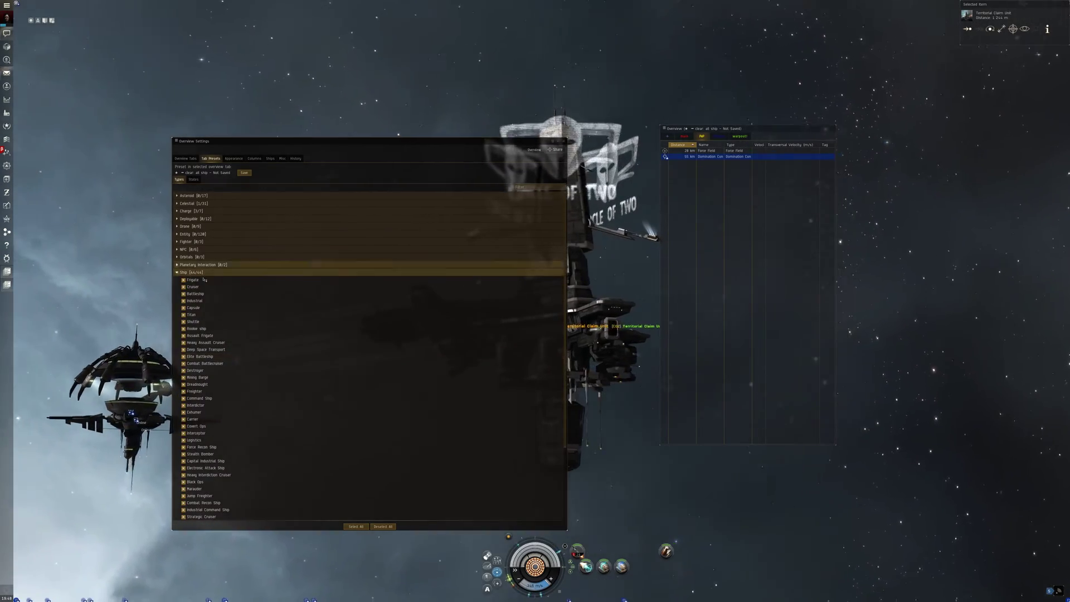
pyautogui.scroll(-3, 228, 350)
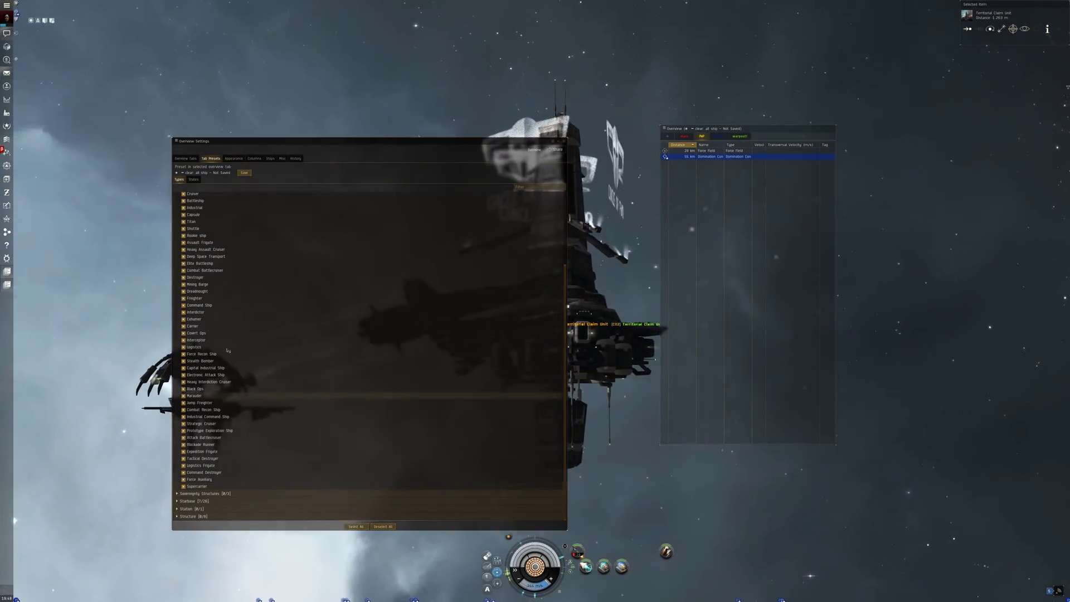
pyautogui.scroll(3, 222, 334)
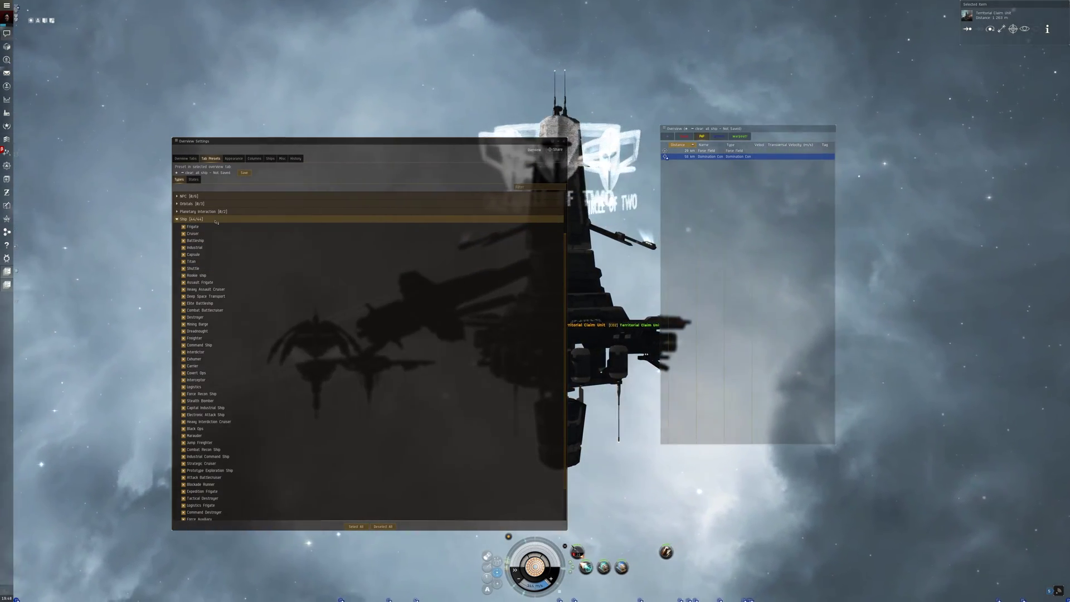
pyautogui.click(215, 220)
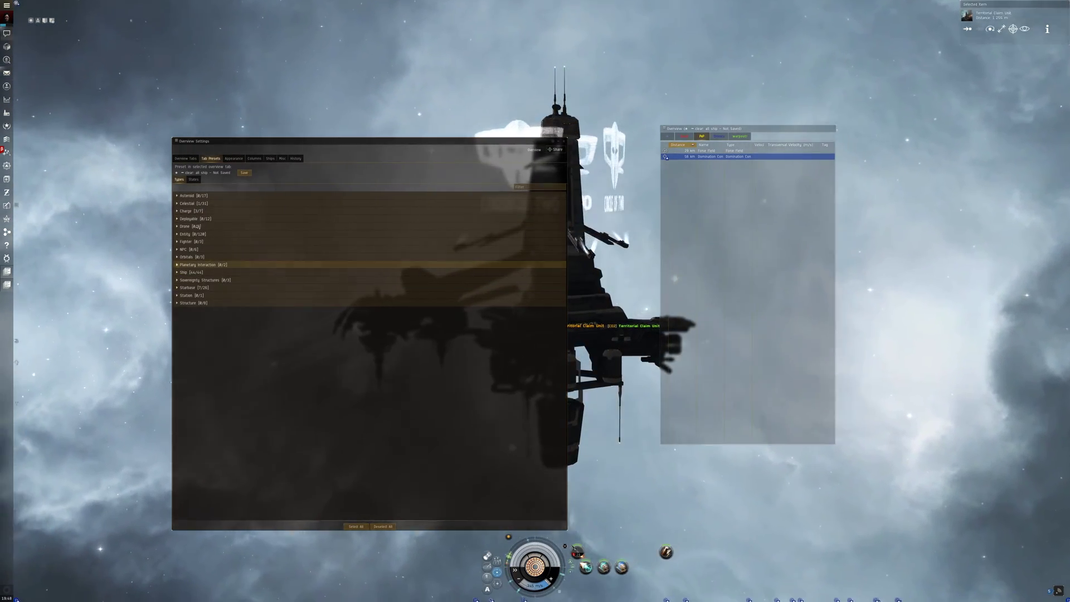
pyautogui.click(186, 211)
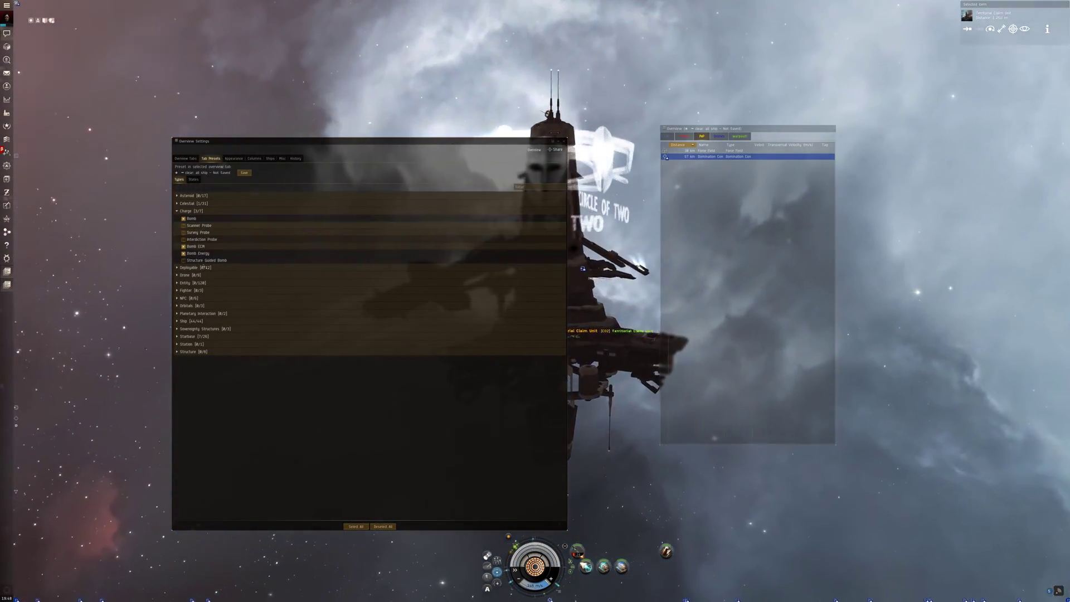
# Review the Celestial types, then expand Starbase to show Control Tower and array types.
pyautogui.click(198, 211)
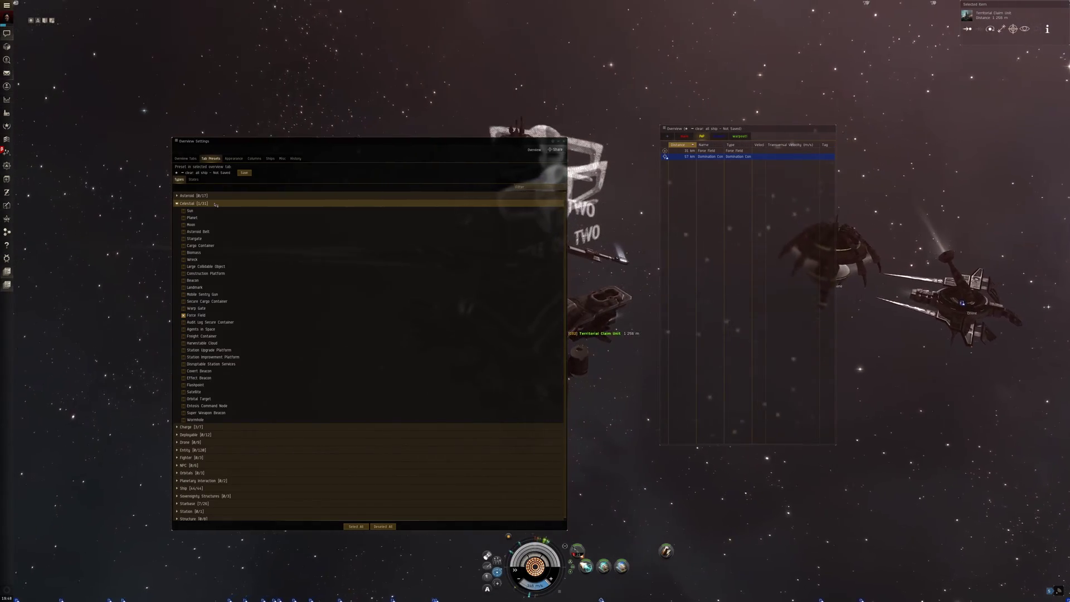
pyautogui.click(216, 204)
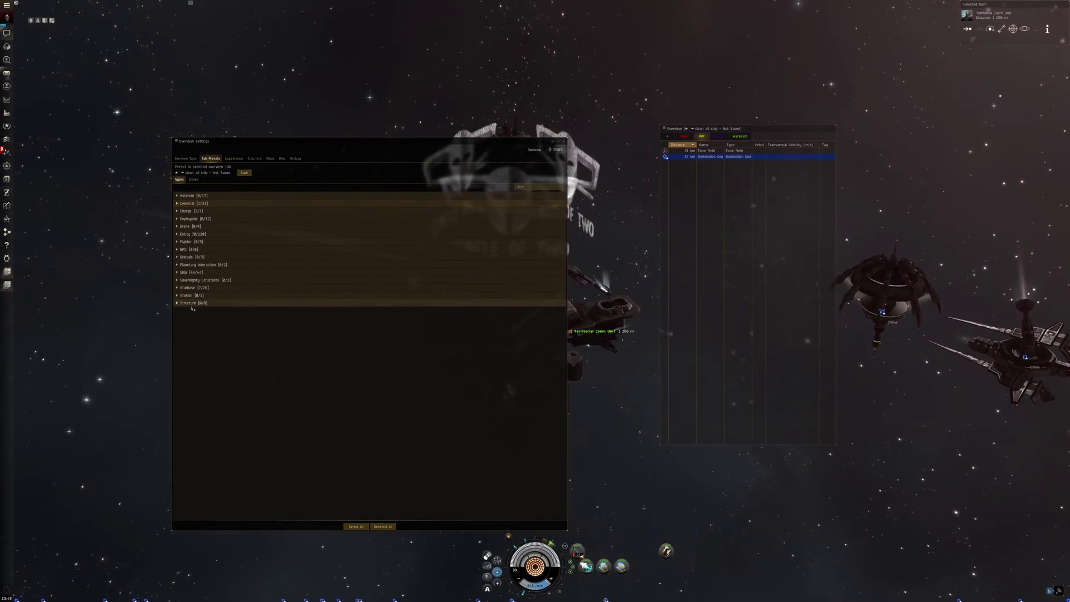
pyautogui.click(192, 287)
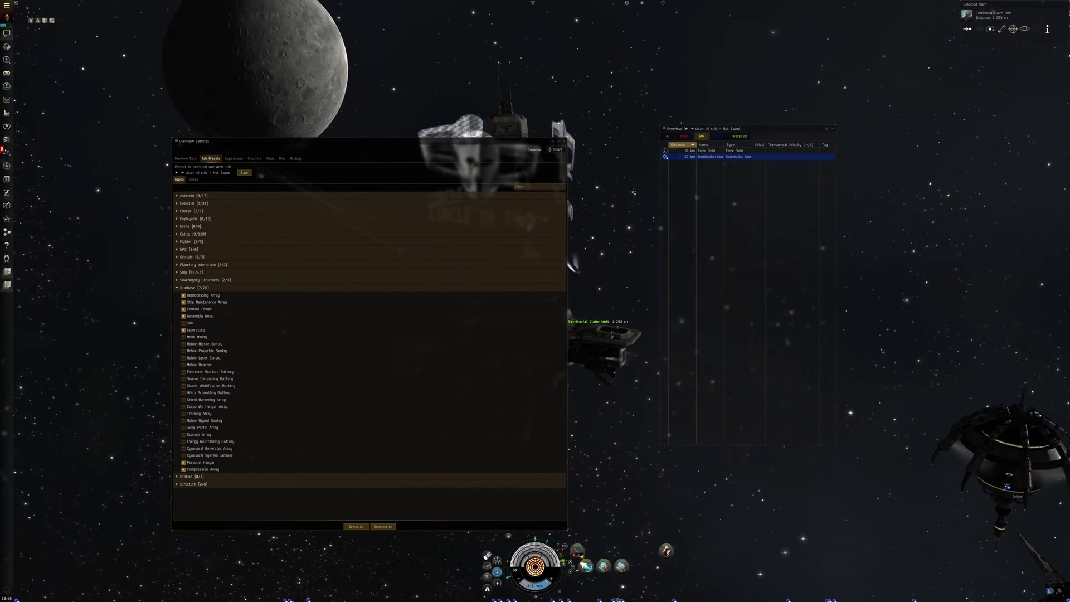
# Collapse the Starbase group and switch to the pilot States filter list.
pyautogui.click(227, 287)
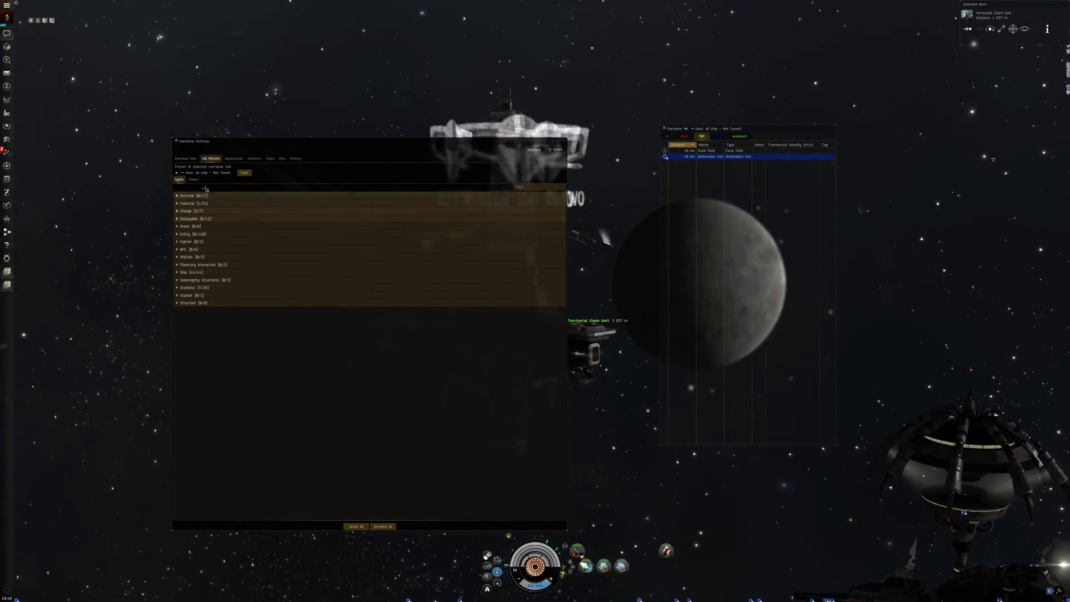
pyautogui.click(194, 180)
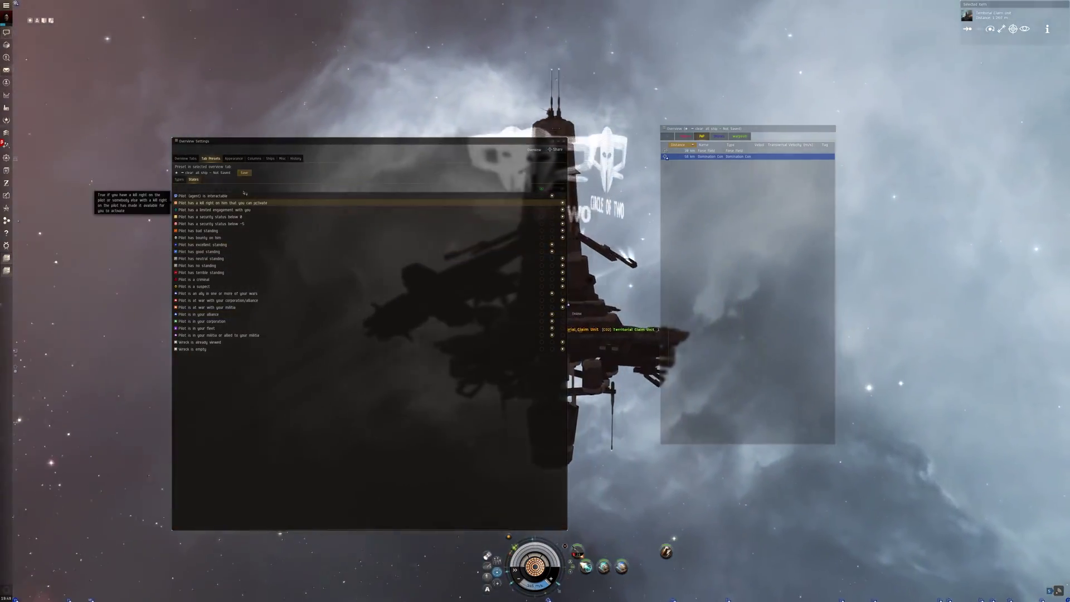
# Show the Appearance colortag list, shift the settings window left, and stop the ship.
pyautogui.click(233, 158)
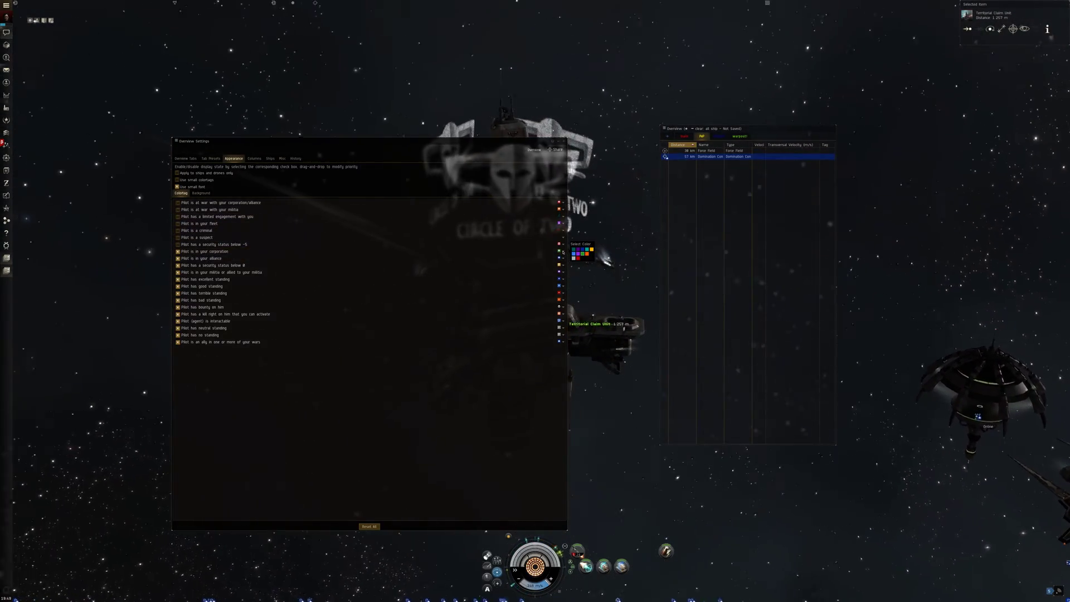
pyautogui.moveTo(335, 141); pyautogui.dragTo(229, 128)
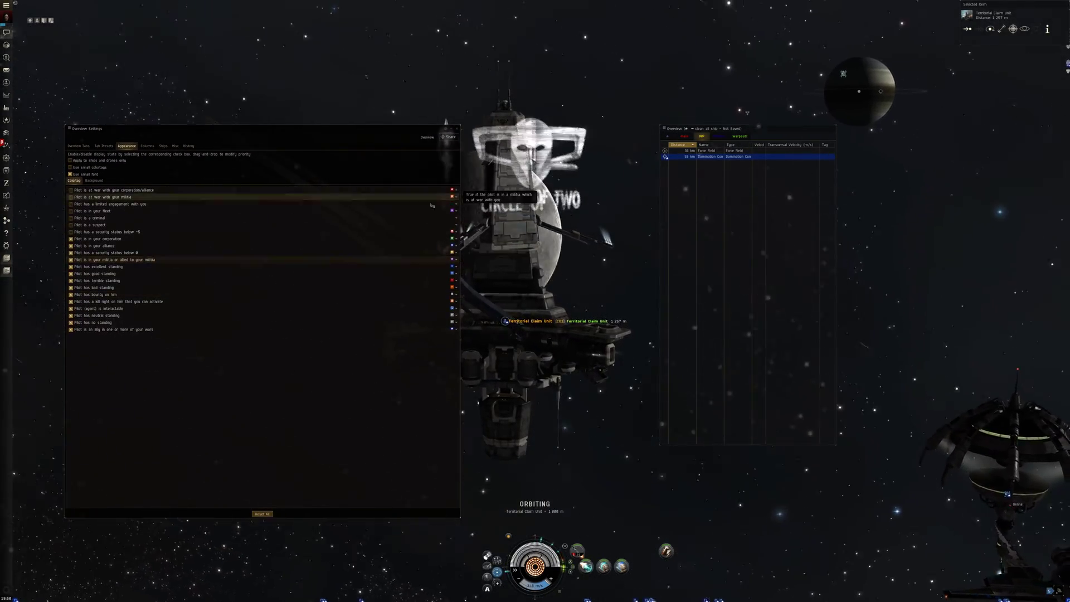
pyautogui.moveTo(292, 128); pyautogui.dragTo(319, 138)
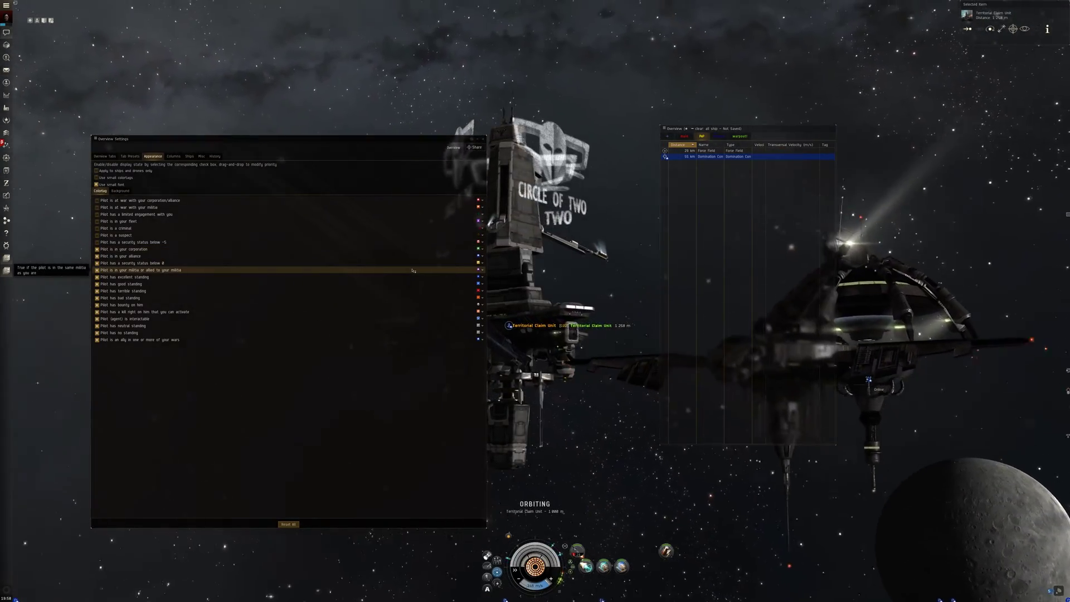
pyautogui.hotkey('ctrl', 'space')
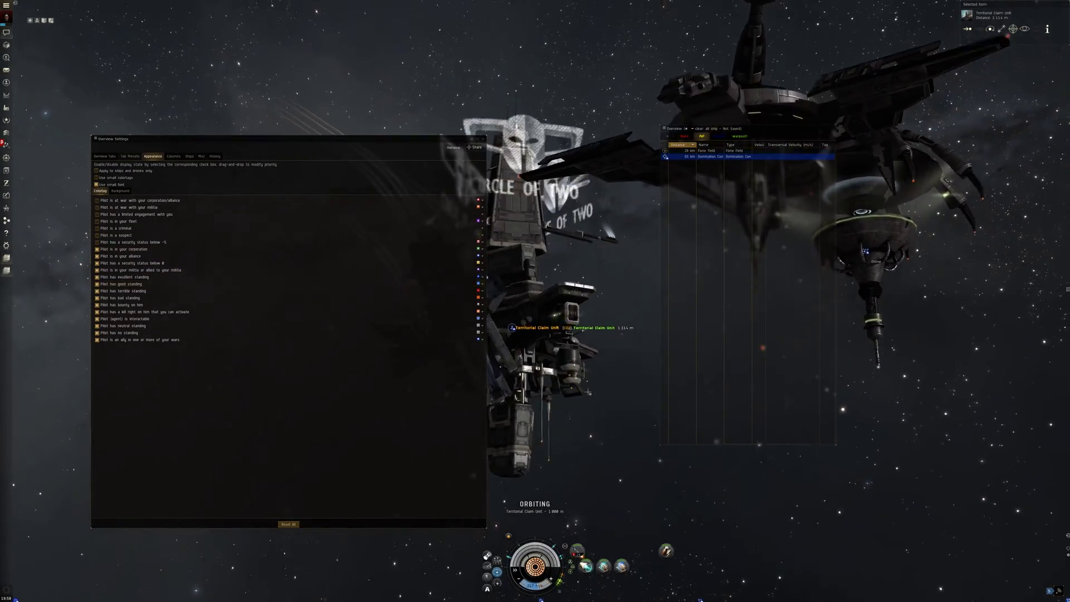
pyautogui.moveTo(599, 415); pyautogui.dragTo(539, 444)
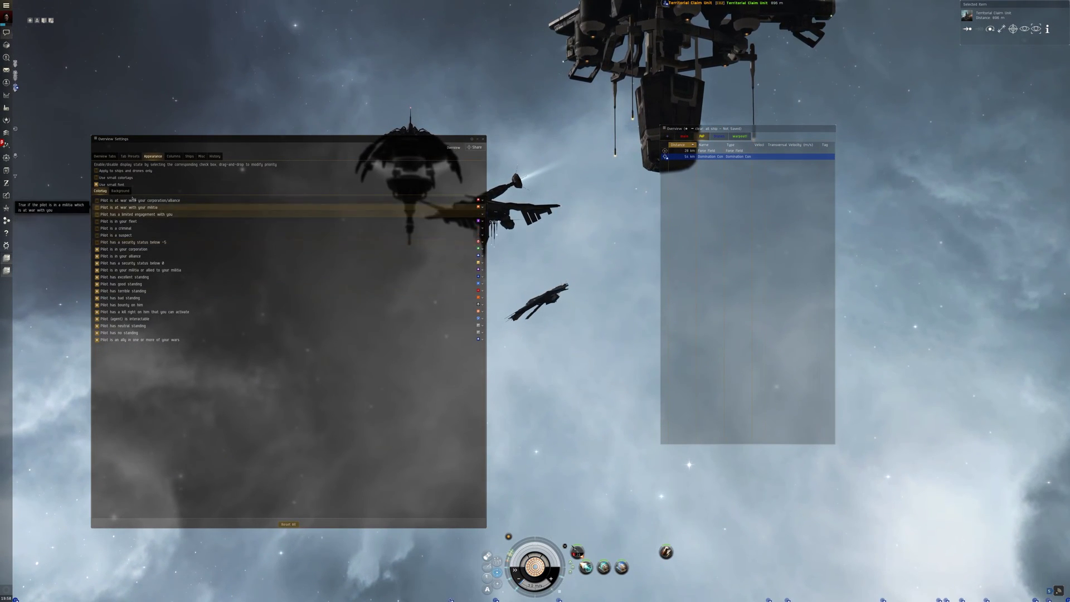
# Review the Background colour settings, then the Columns and Ships label options.
pyautogui.click(121, 192)
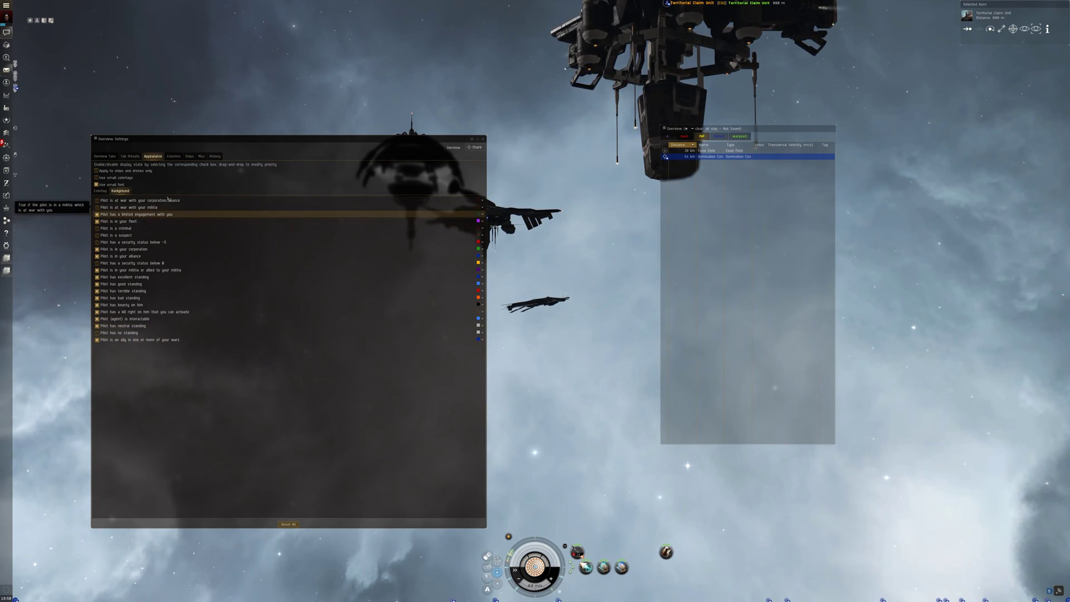
pyautogui.click(174, 157)
pyautogui.click(188, 156)
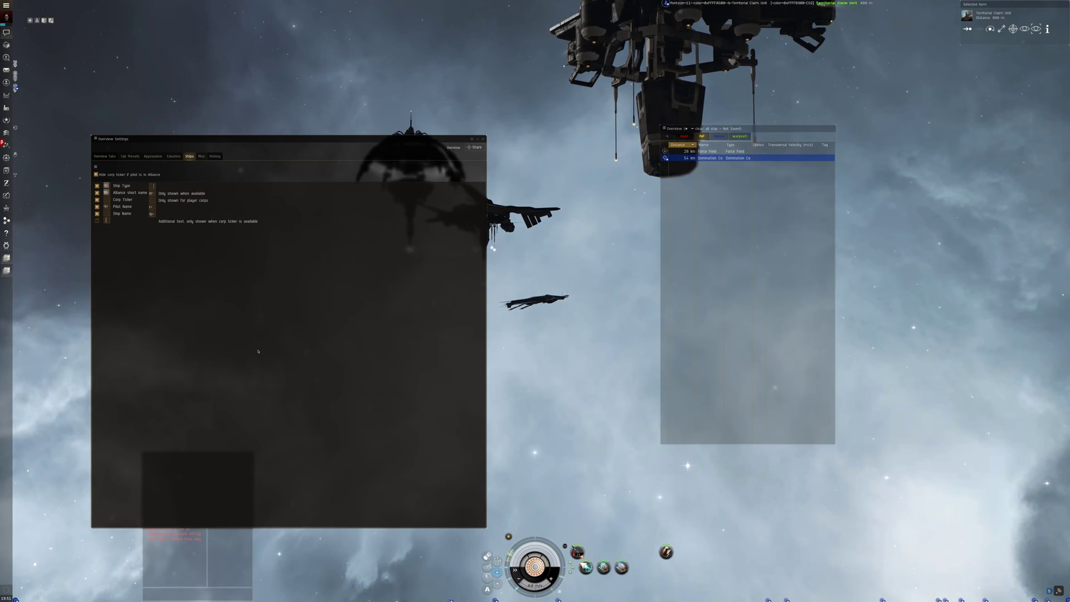
# Check the Misc settings, then bring up the Overview Tabs name list.
pyautogui.click(201, 157)
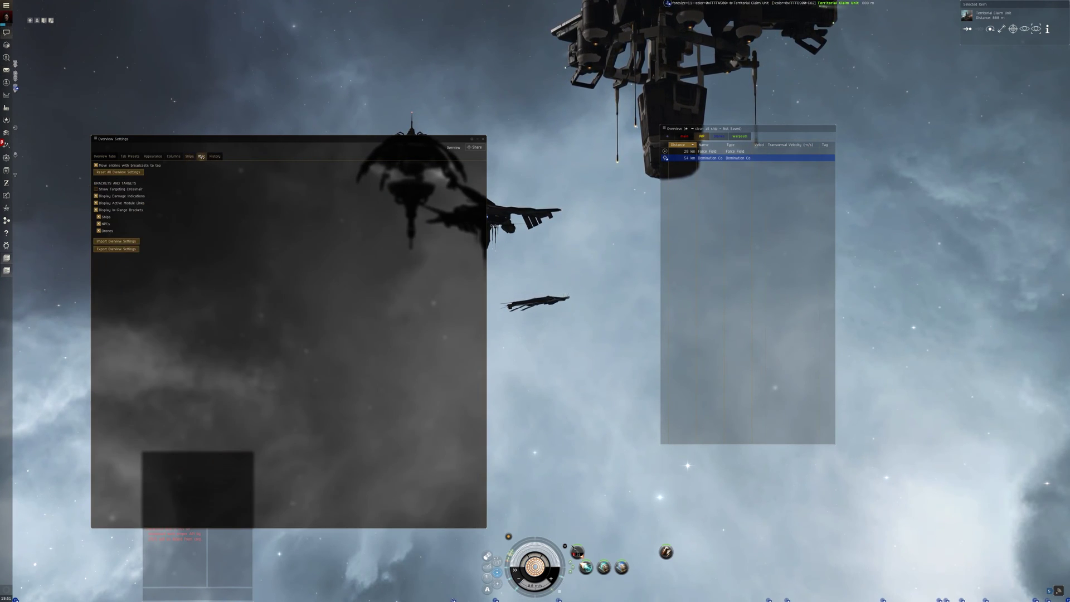
pyautogui.click(102, 156)
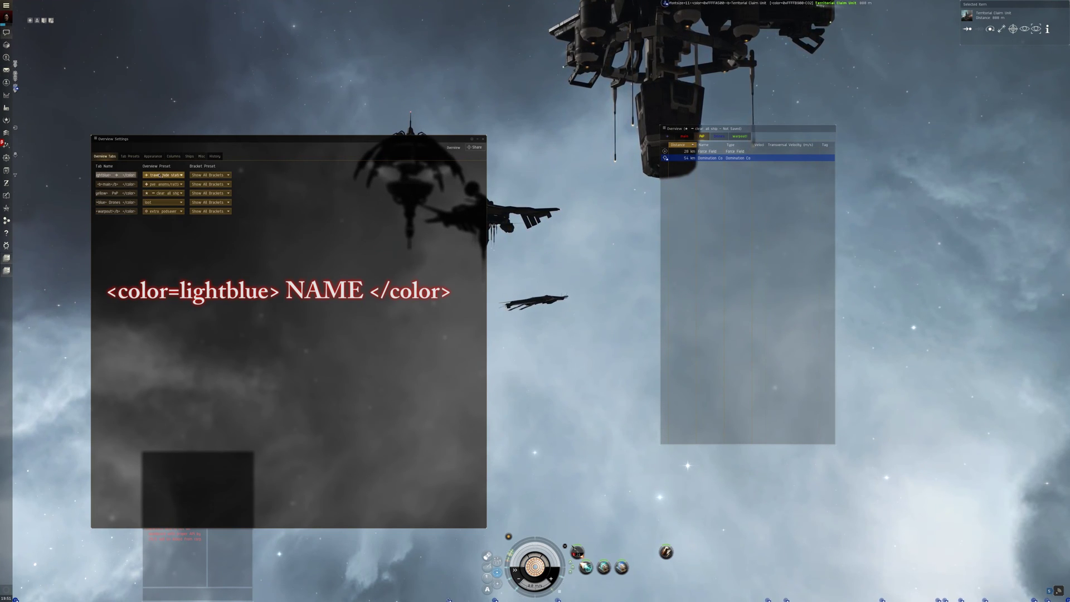
# Browse the first tab's bracket and overview preset lists without changing them.
pyautogui.click(223, 176)
pyautogui.click(268, 163)
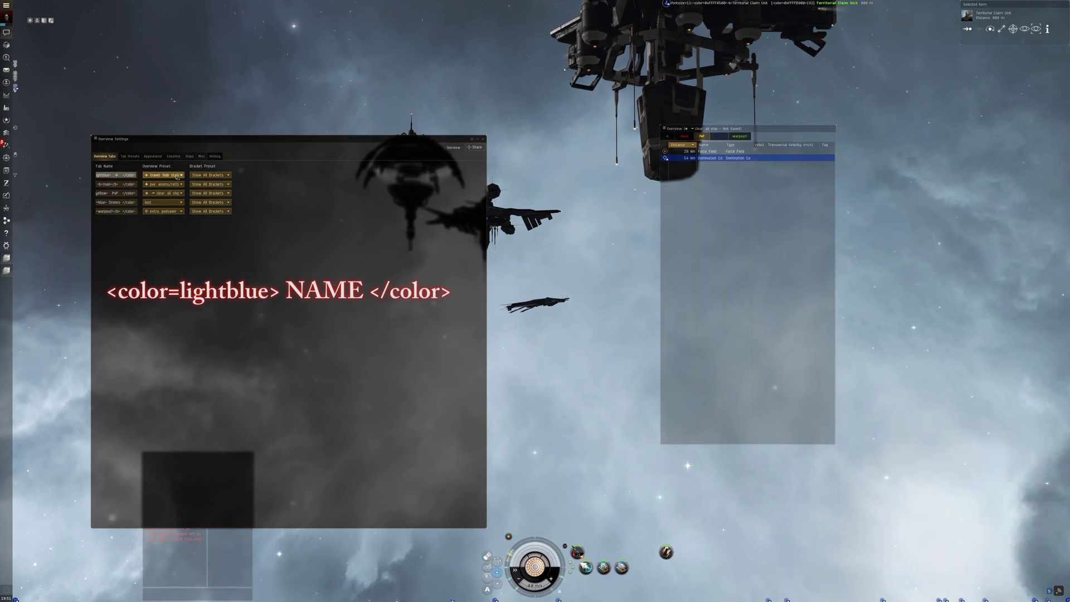
pyautogui.click(163, 175)
pyautogui.click(162, 231)
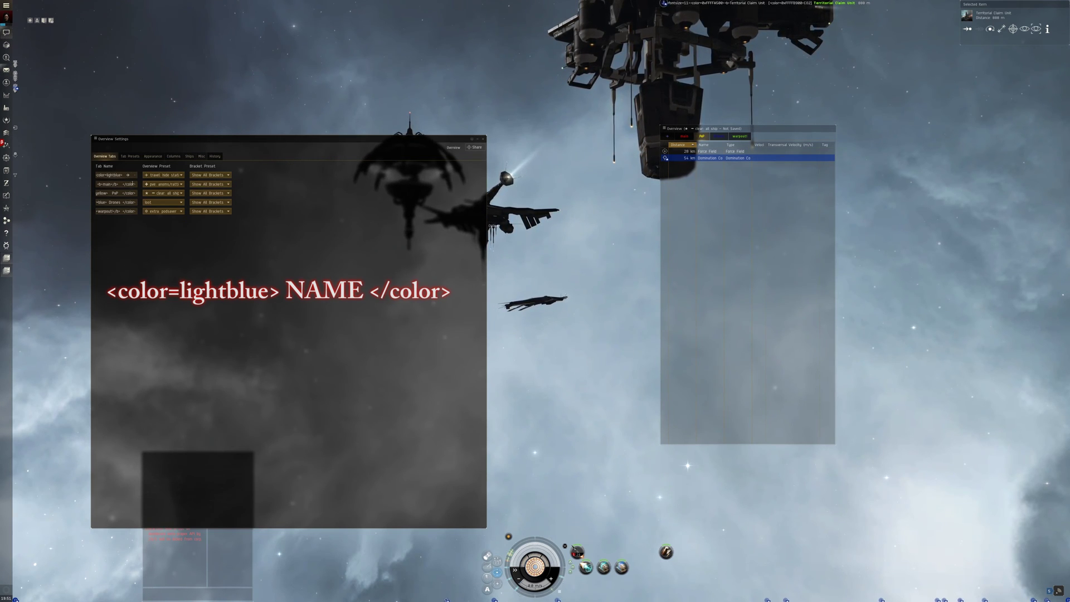
pyautogui.write('lightblue')
# Wrap the first three tab names in light blue, red and yellow color tags.
pyautogui.press('End')
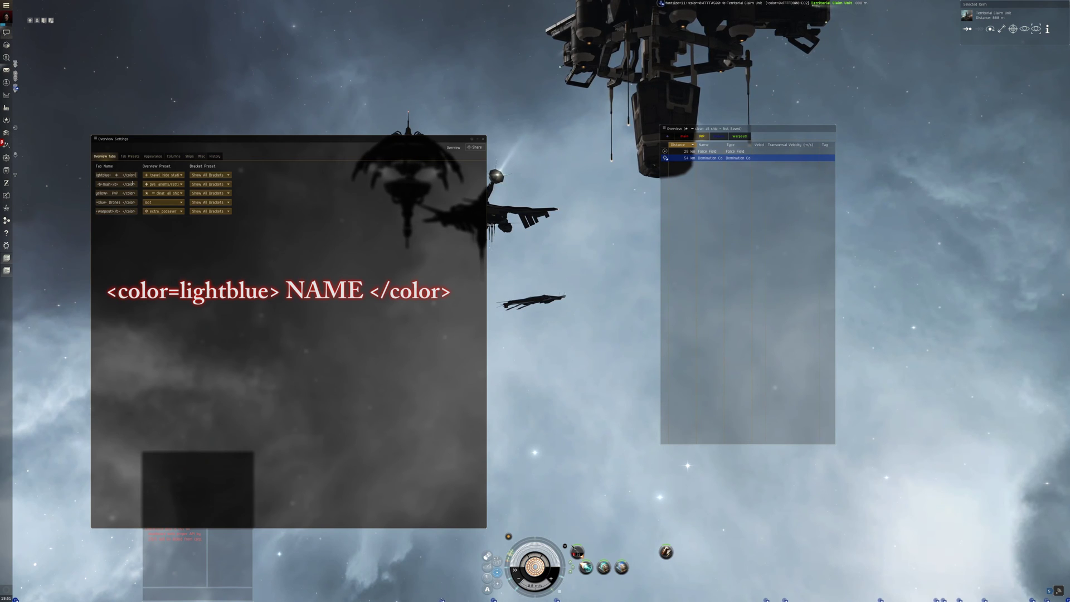
pyautogui.click(99, 184)
pyautogui.write('<color=red> <b>main')
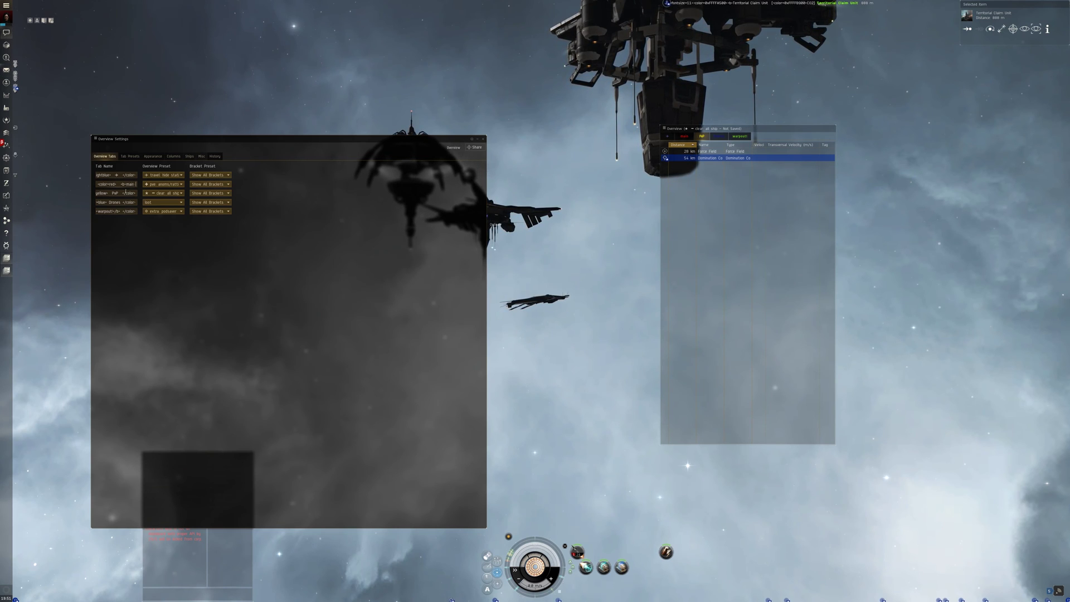
pyautogui.press('End')
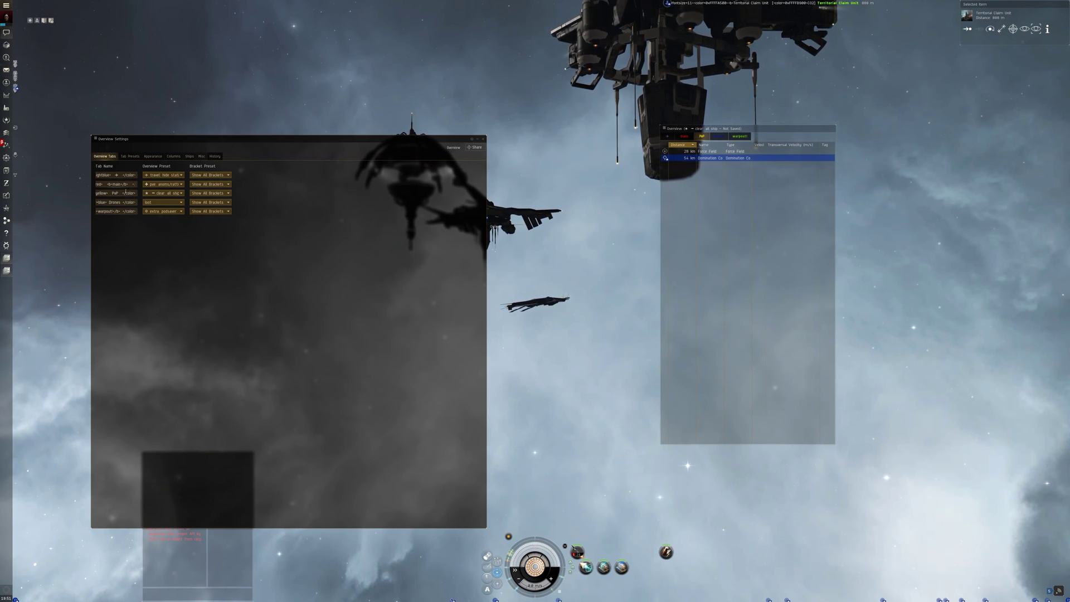
pyautogui.write('/color>')
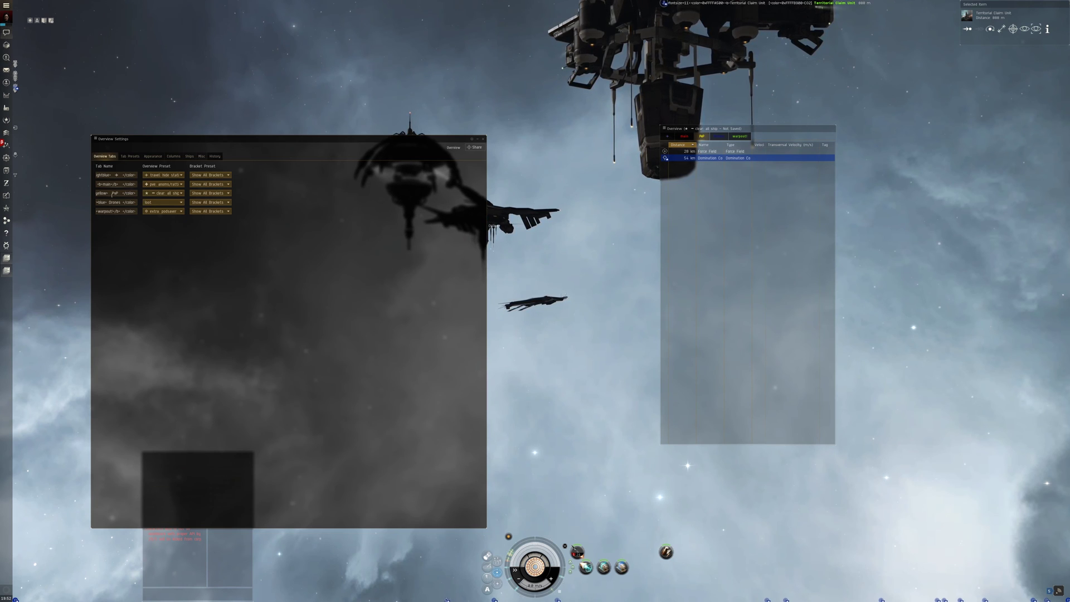
pyautogui.moveTo(124, 192); pyautogui.dragTo(107, 196)
pyautogui.click(139, 197)
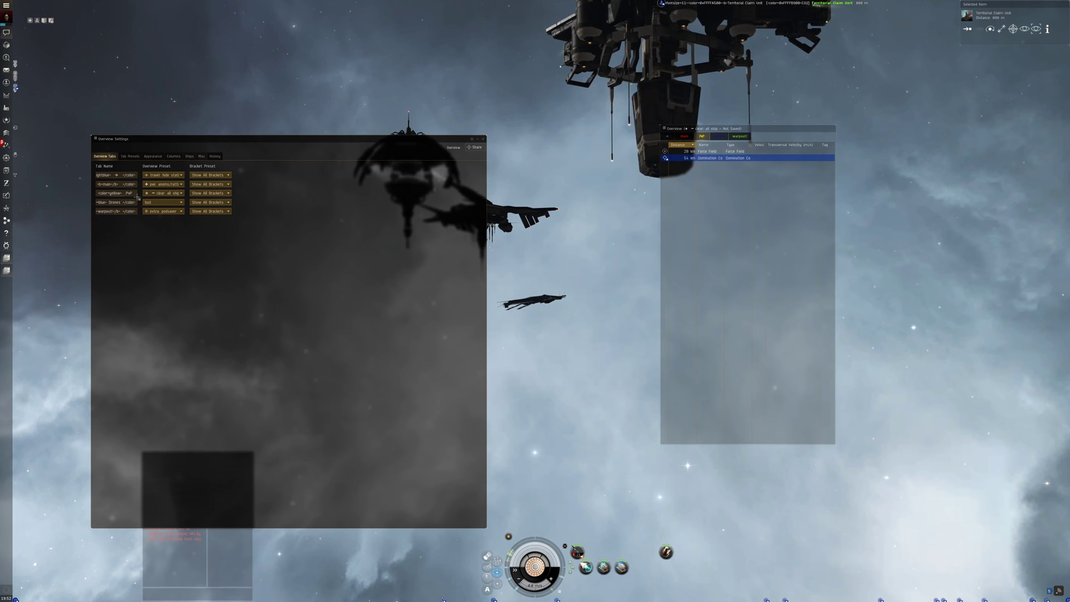